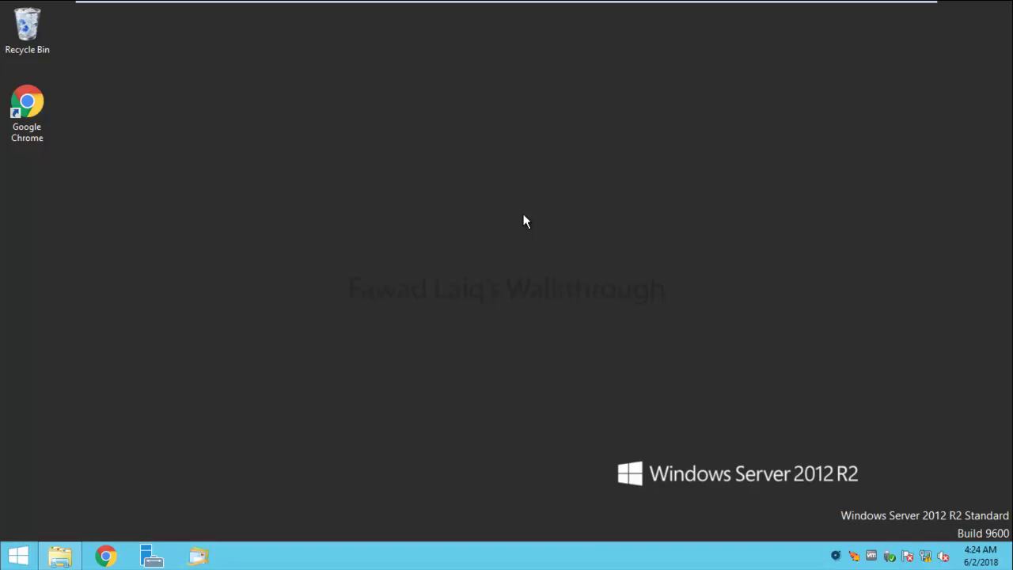
Switch from the Start screen back to the Windows Server desktop
click(18, 556)
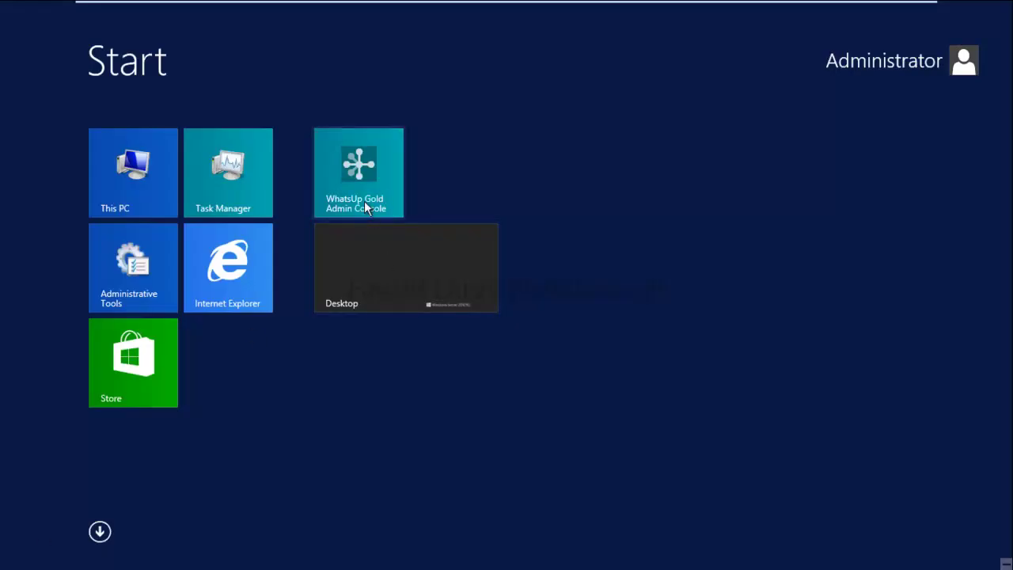
click(398, 289)
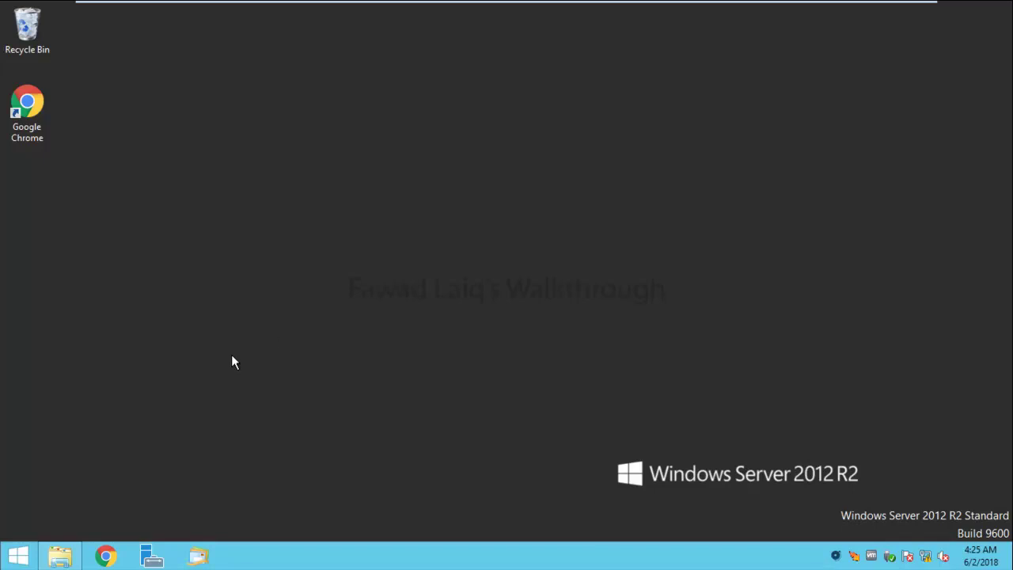
Restore the Sysprep folder window and launch the sysprep application
click(60, 556)
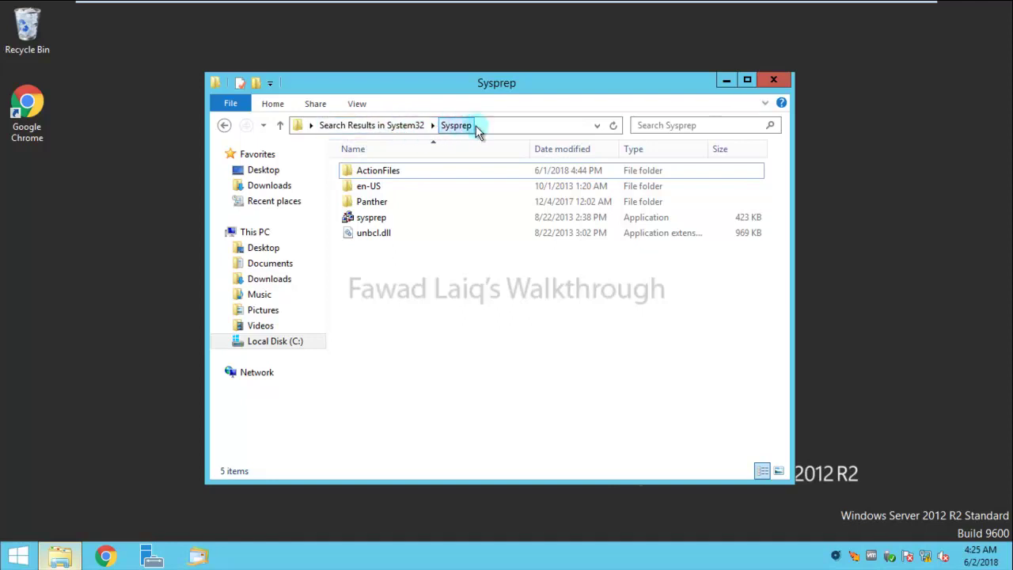
click(370, 221)
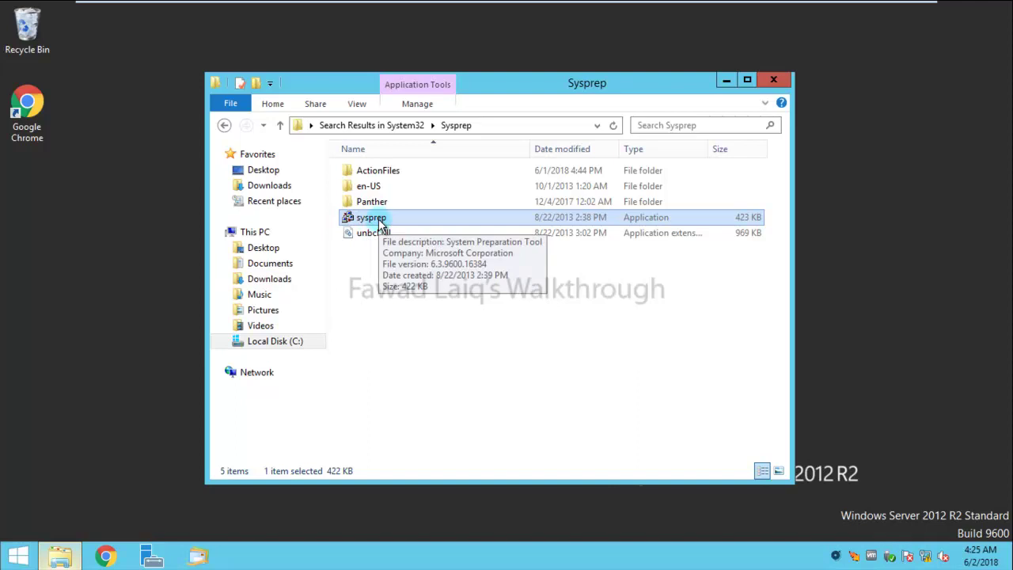
double_click(379, 224)
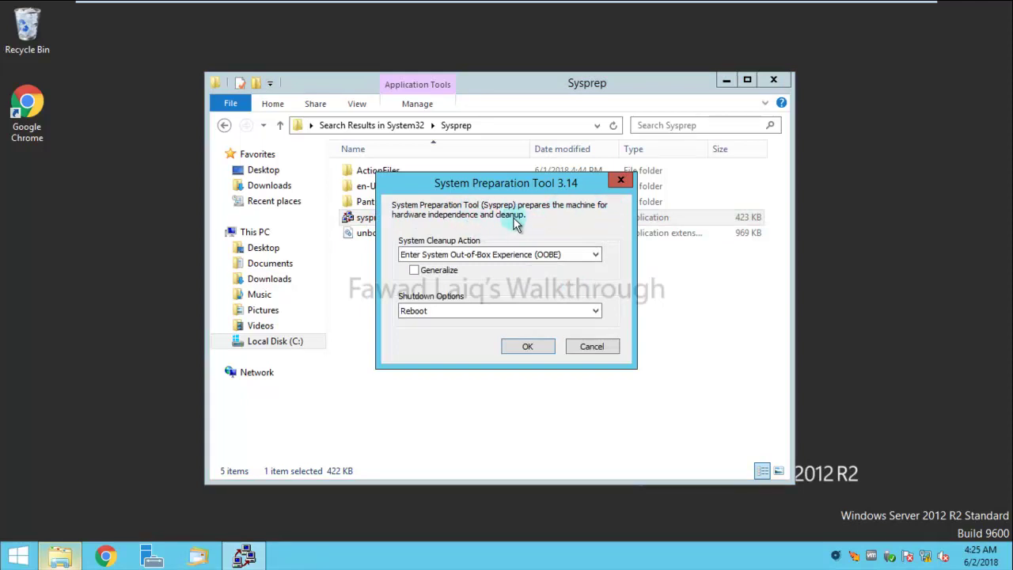
Keep the Out-of-Box Experience cleanup action and leave Generalize unchecked
click(597, 255)
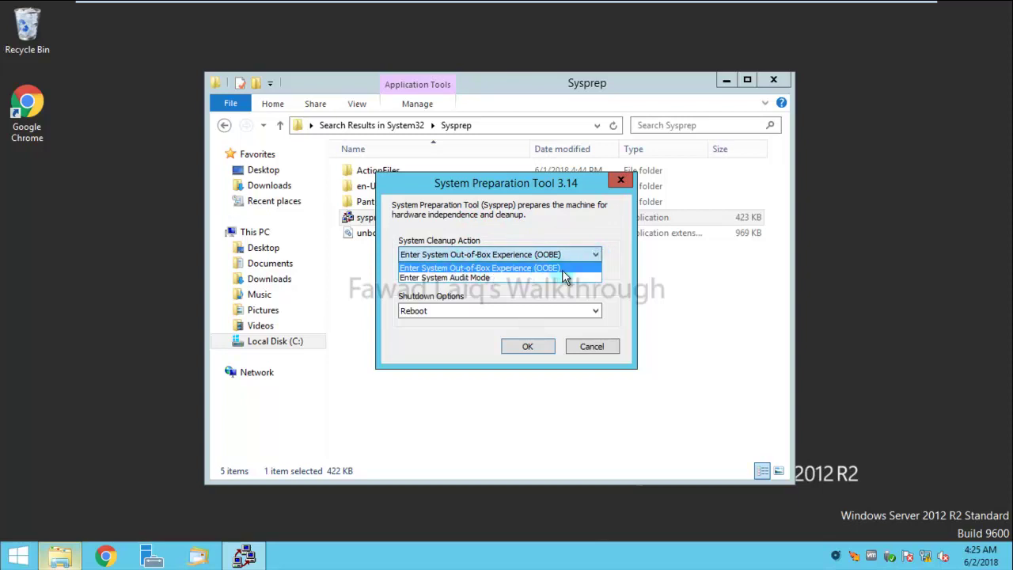
click(619, 298)
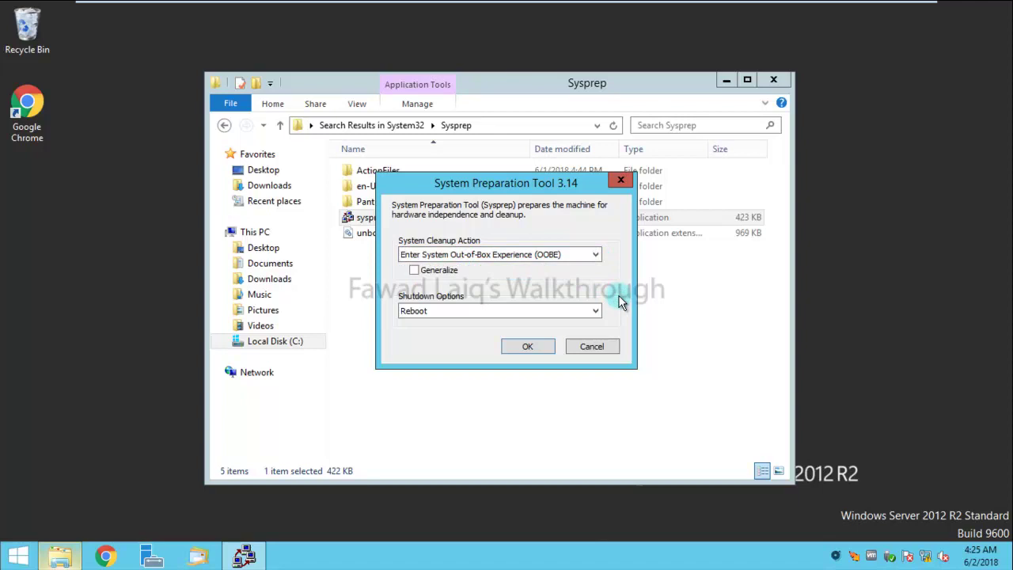
click(415, 271)
click(415, 271)
click(528, 347)
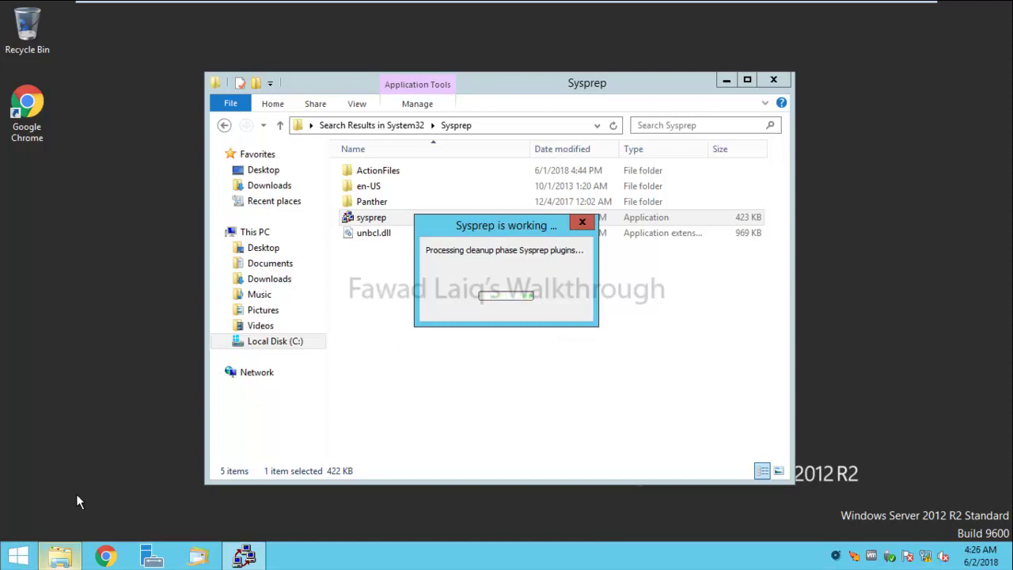
click(17, 557)
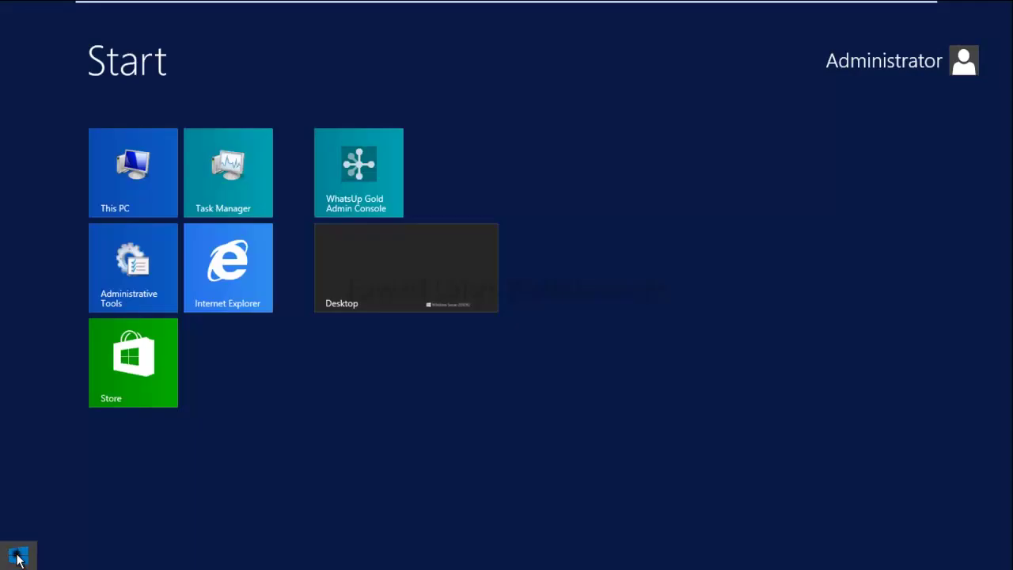
click(18, 558)
right_click(19, 559)
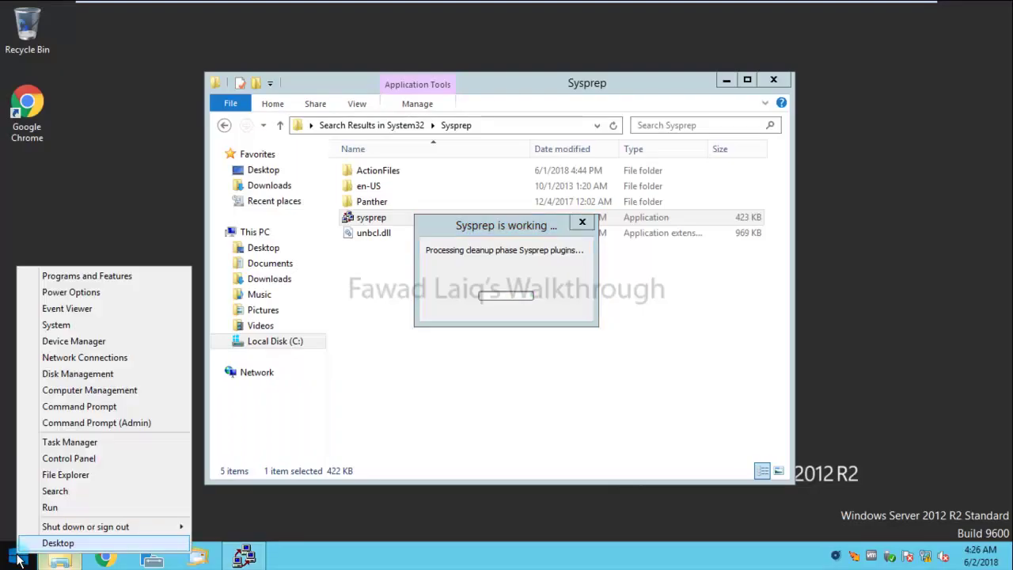
click(89, 459)
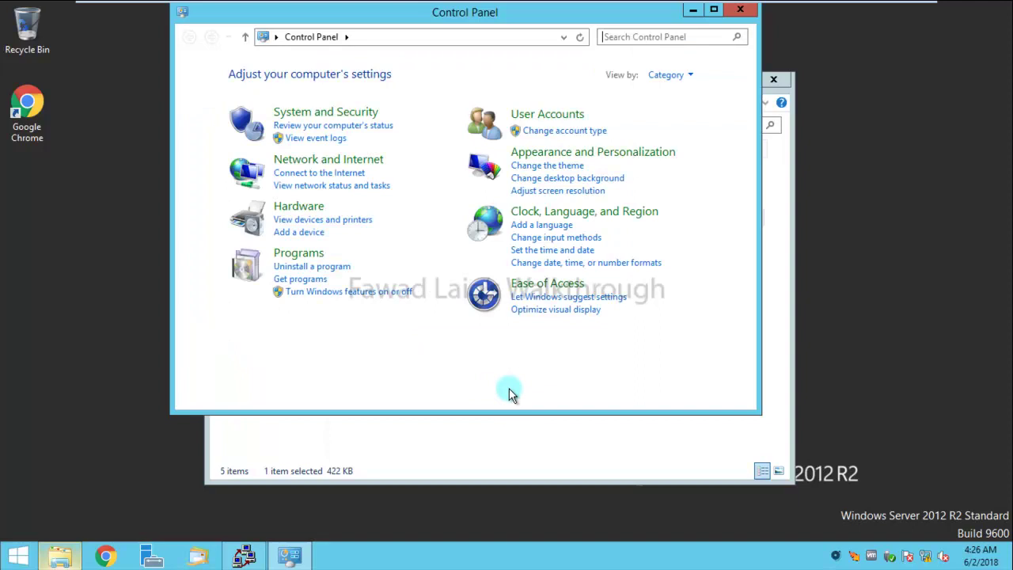
click(312, 269)
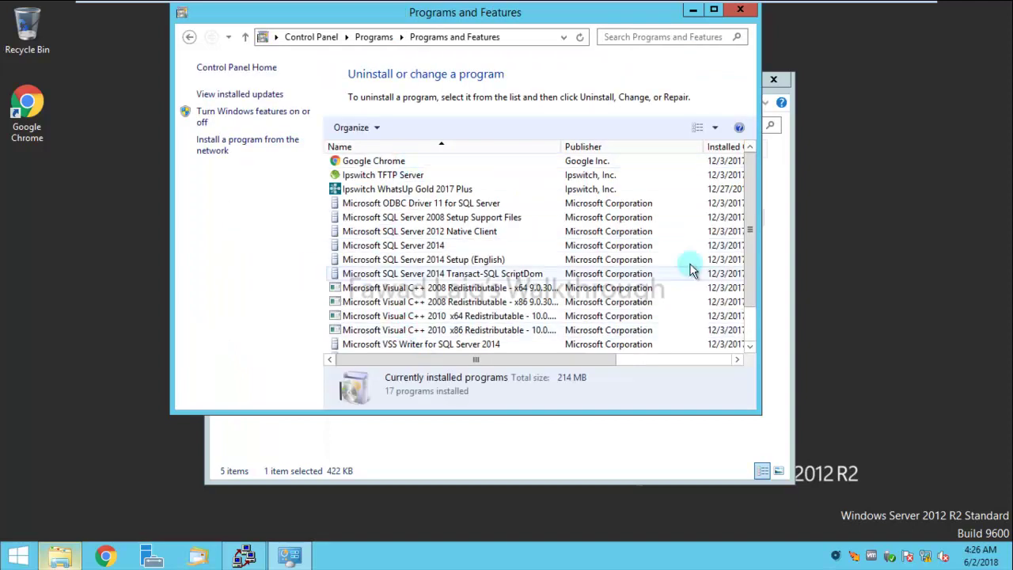
drag(750, 193, 757, 125)
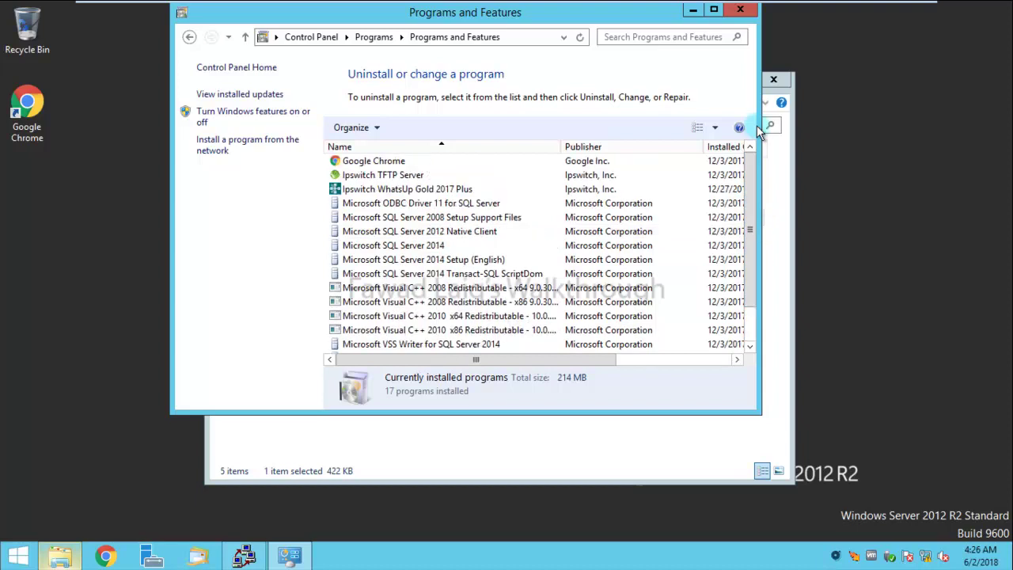
click(740, 10)
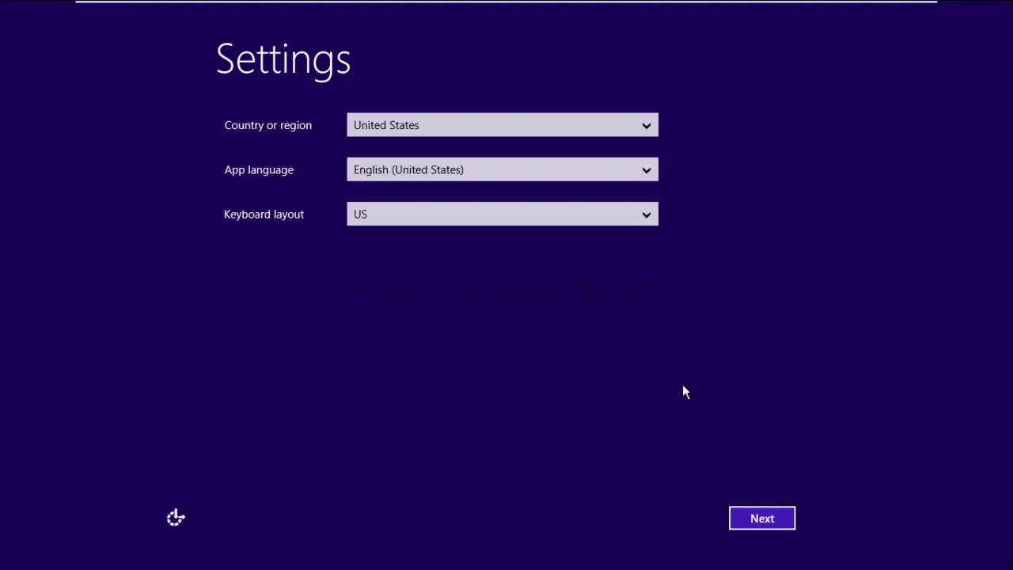
Accept the United States region, language and keyboard settings, then accept the license terms
click(768, 521)
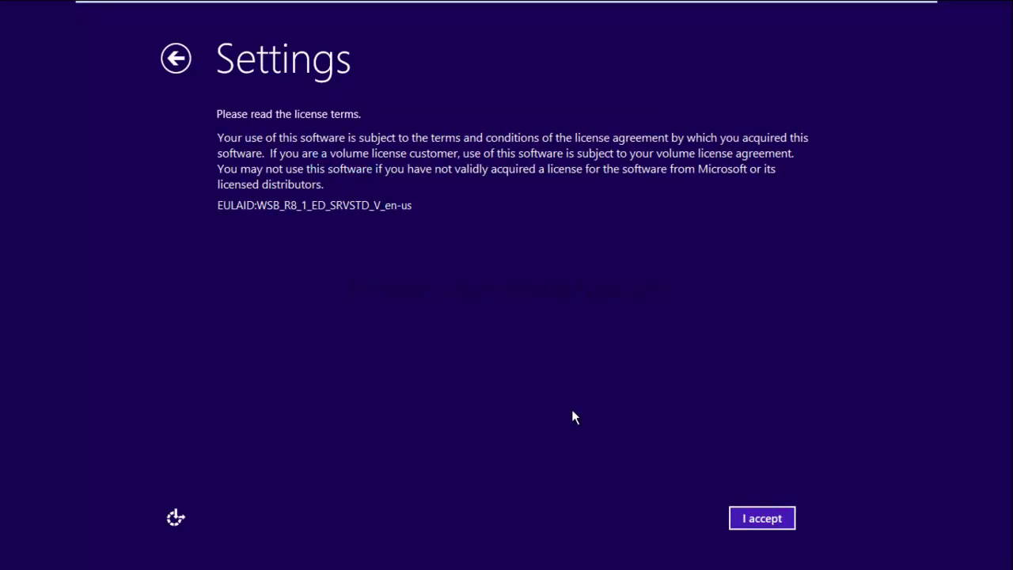
click(765, 519)
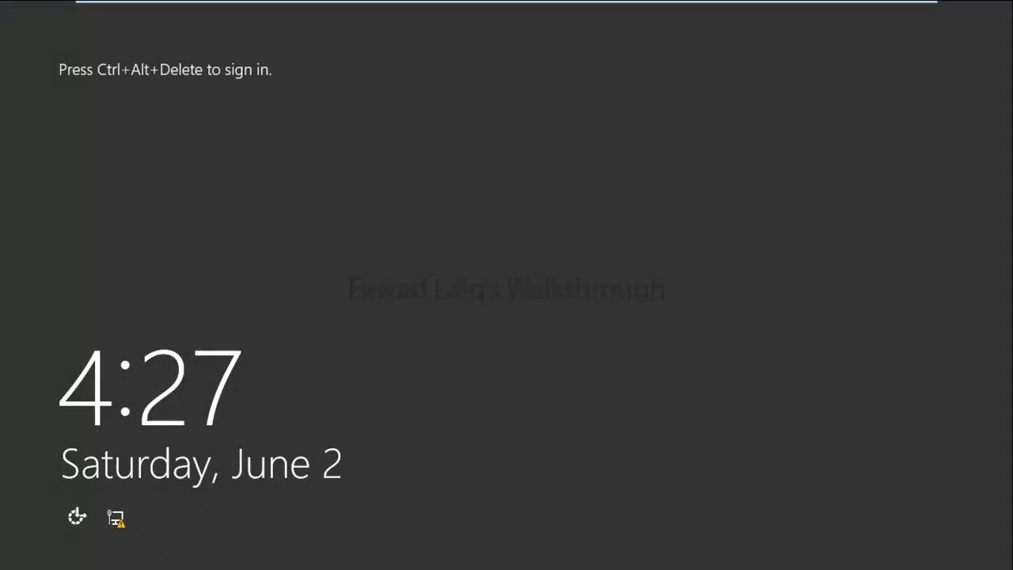
Send Ctrl+Alt+Del to the VM and sign in as Administrator with the account password
mouse_move(142, 1)
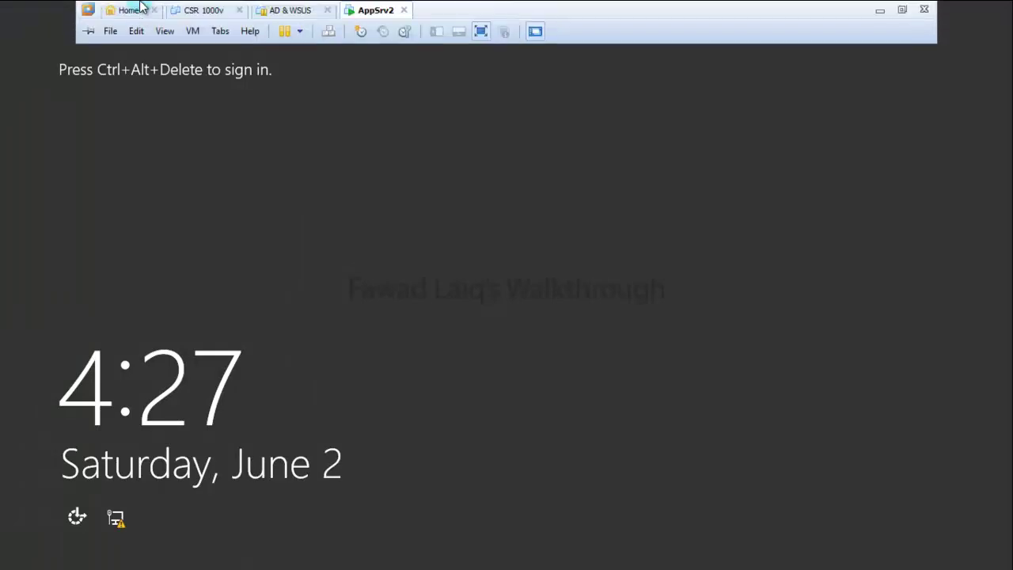
click(194, 33)
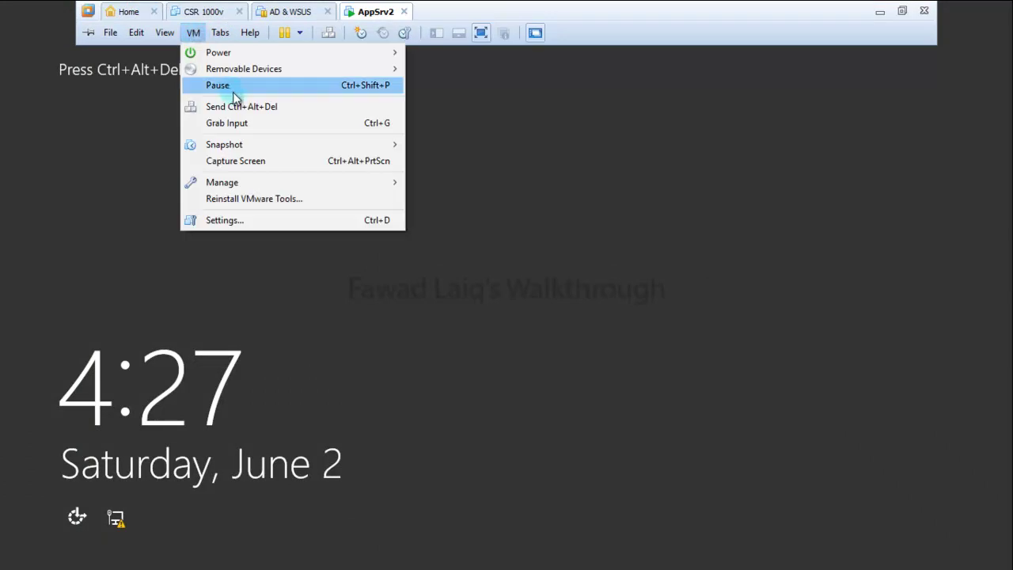
click(255, 112)
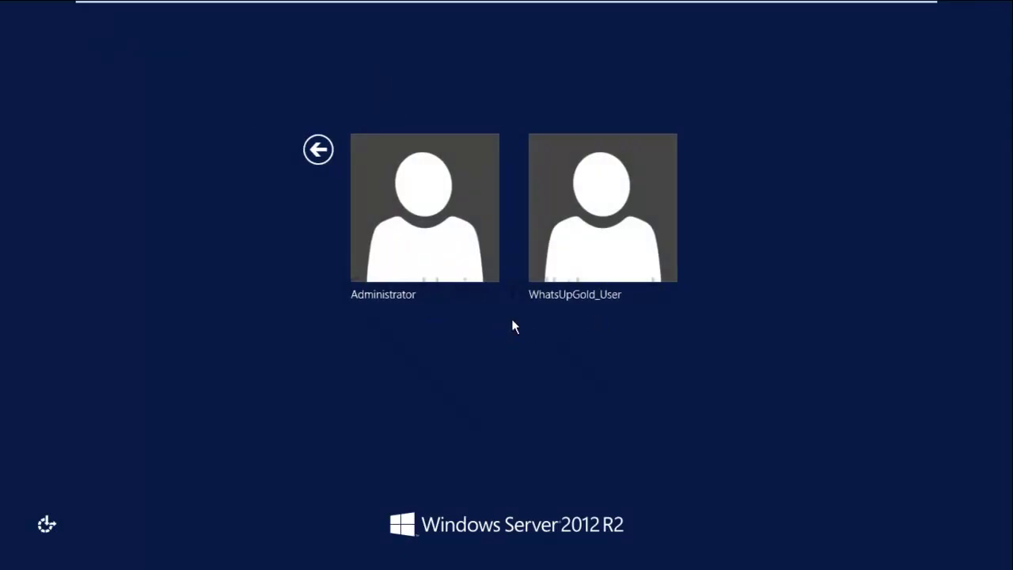
click(629, 255)
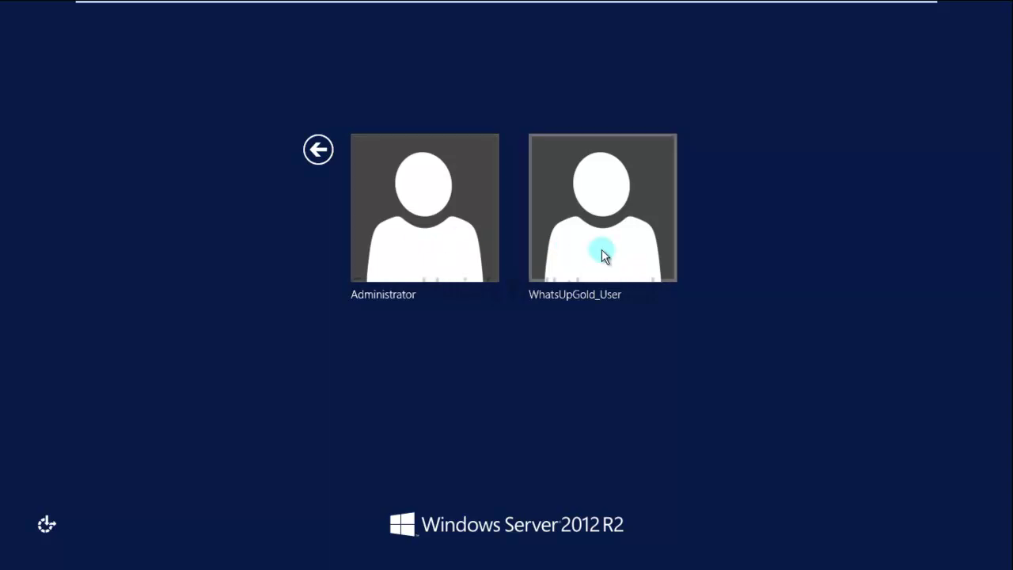
click(452, 246)
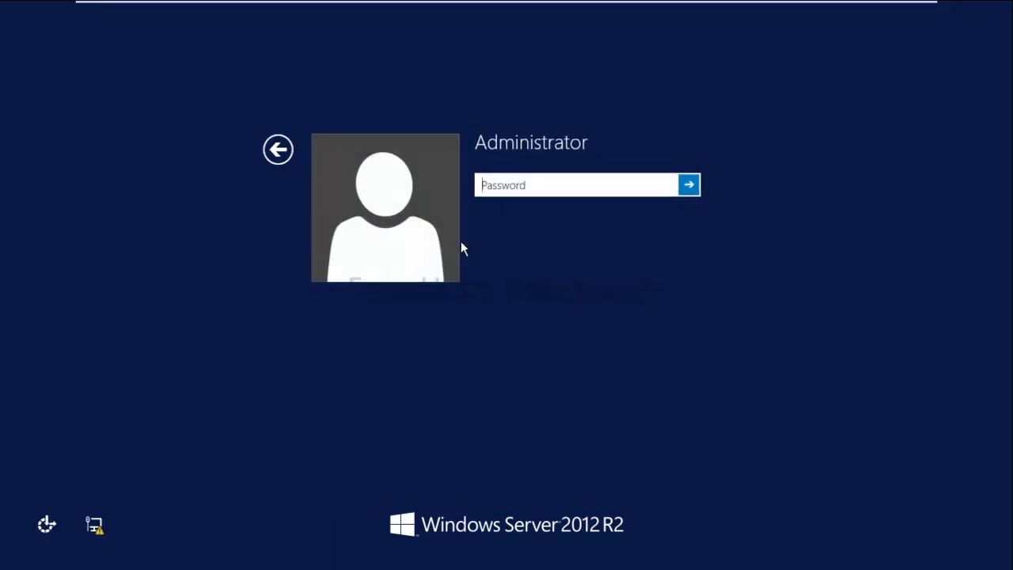
click(530, 184)
text(•••••••)
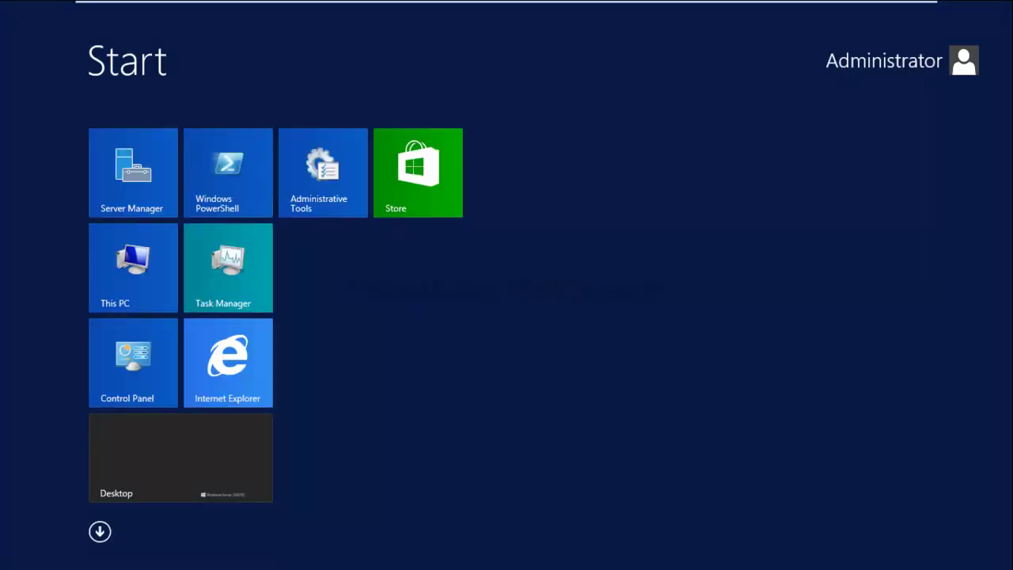
Check that Ethernet1's IPv4 settings still show static IP 192.168.20.120, closing without changes
click(228, 469)
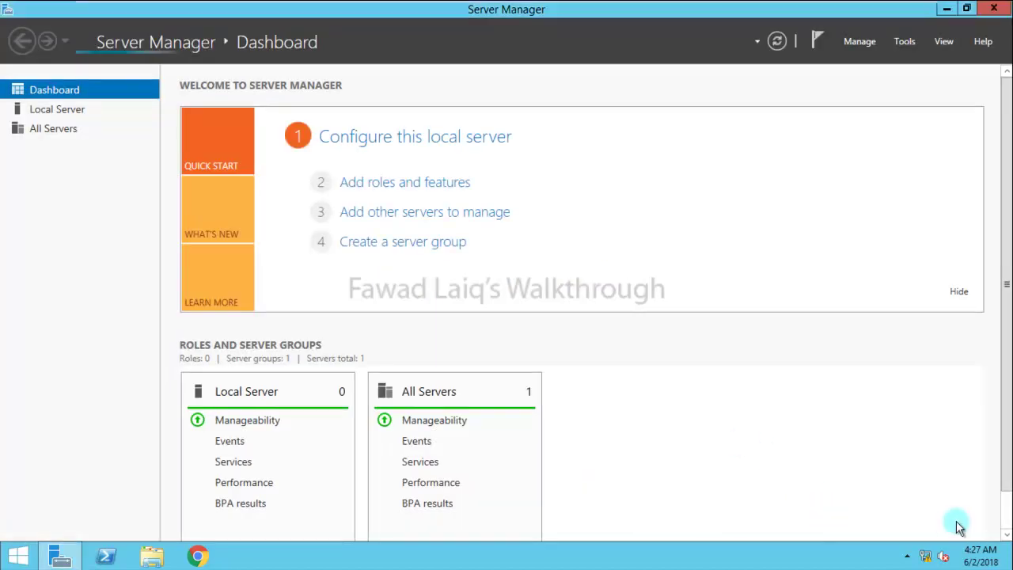
right_click(925, 557)
click(909, 549)
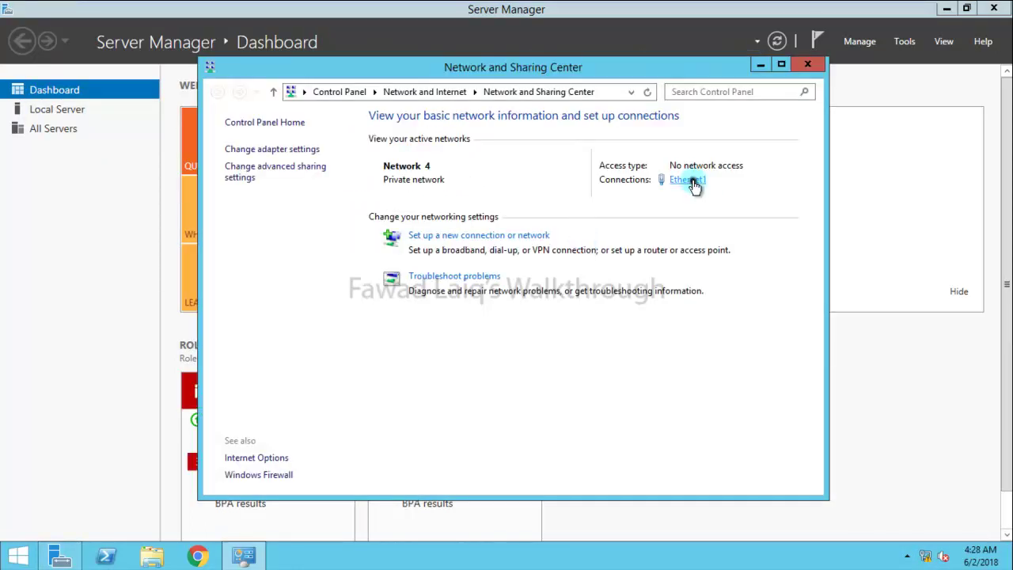
click(688, 181)
click(420, 400)
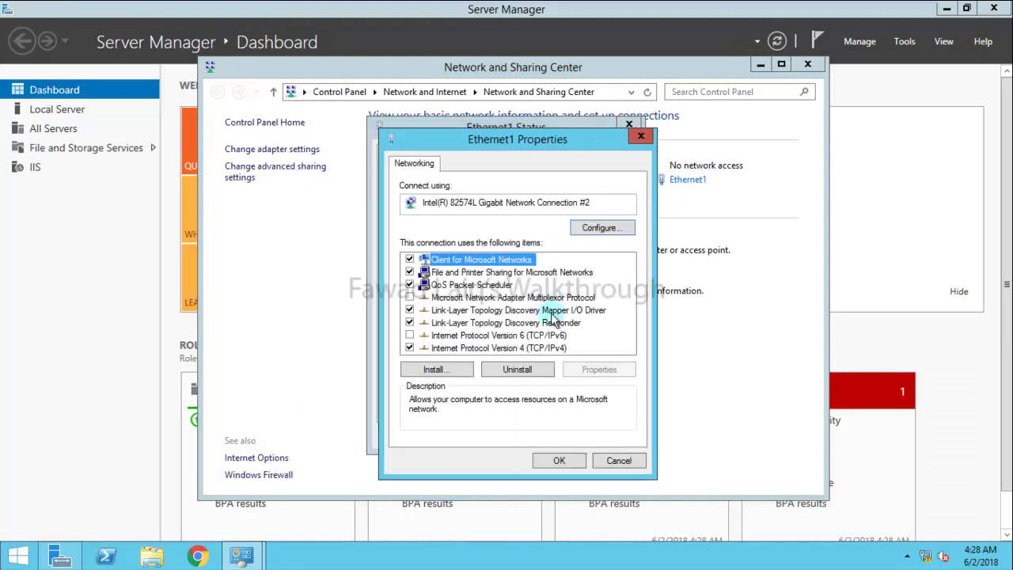
click(510, 348)
click(598, 372)
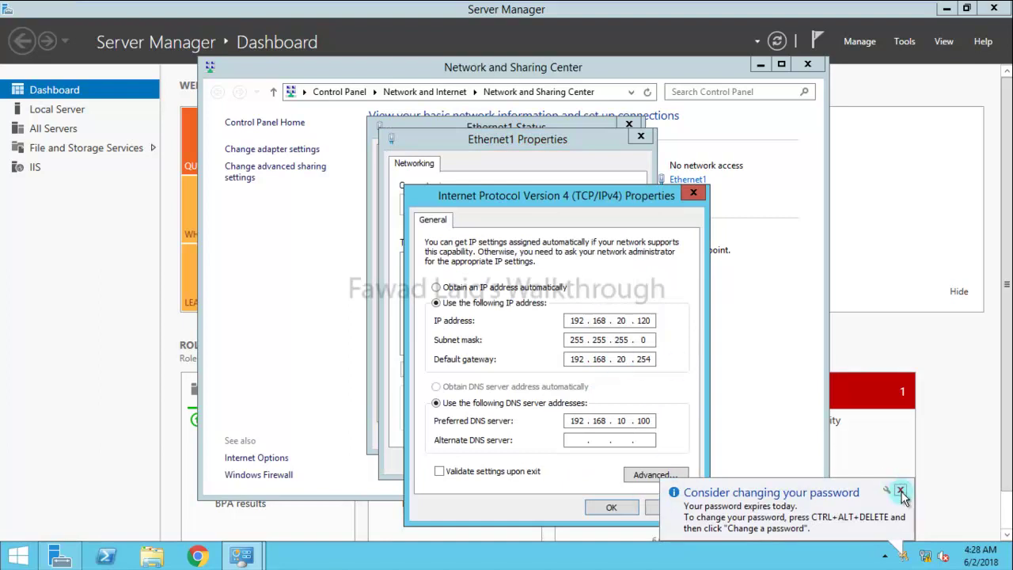
click(900, 489)
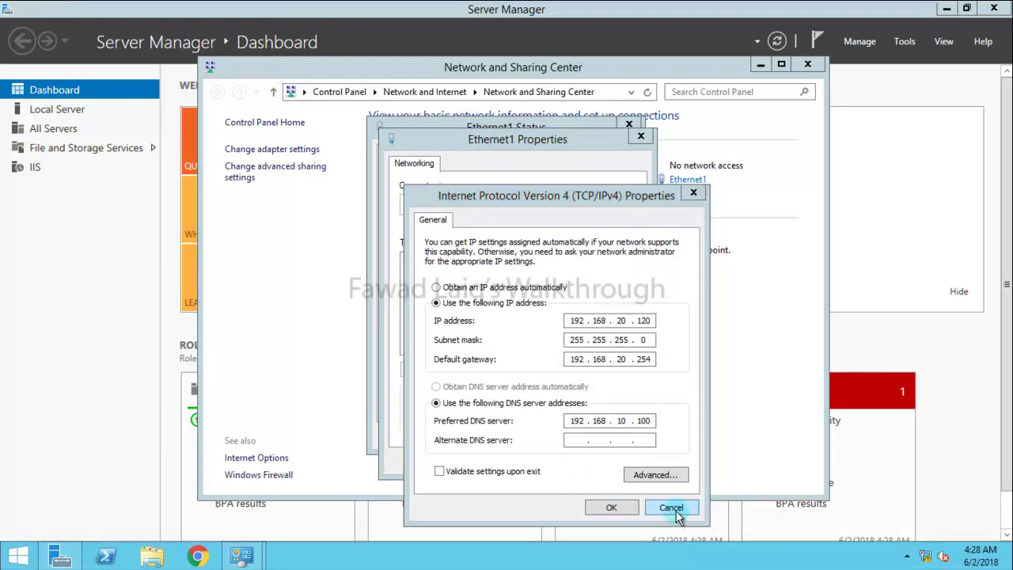
click(676, 513)
click(619, 463)
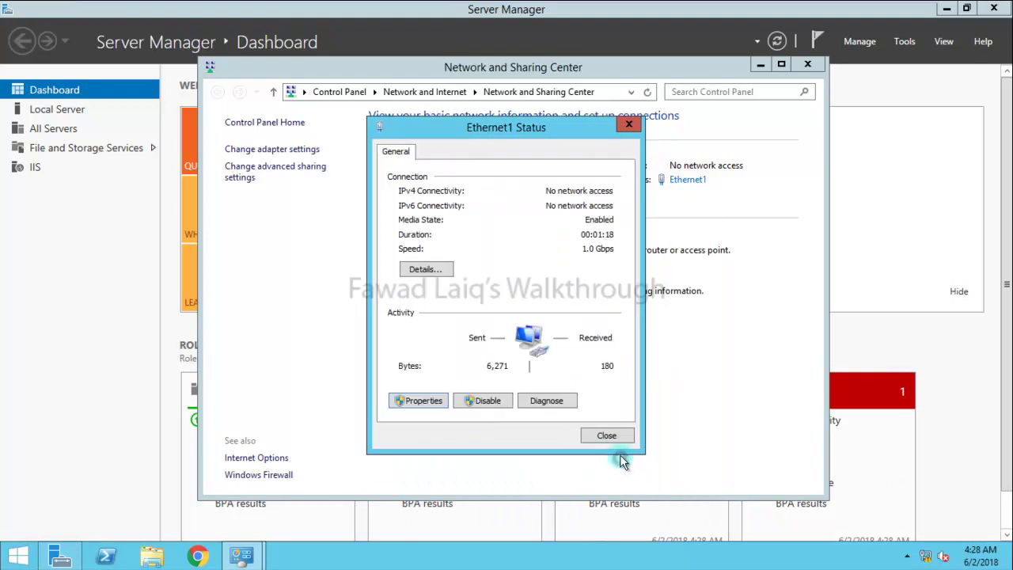
click(608, 437)
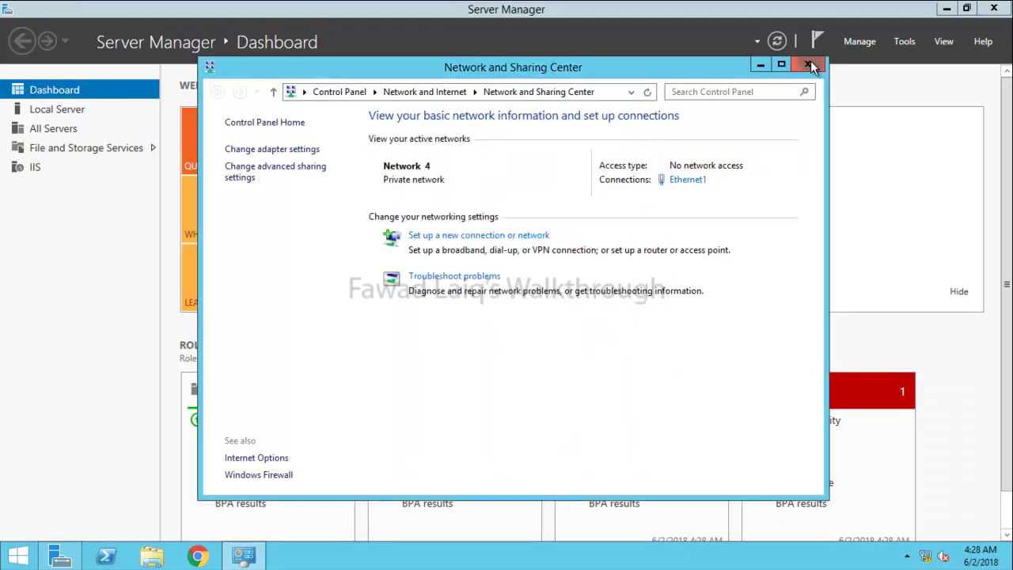
click(808, 64)
Set Server Manager's properties so it does not start automatically at logon
click(861, 43)
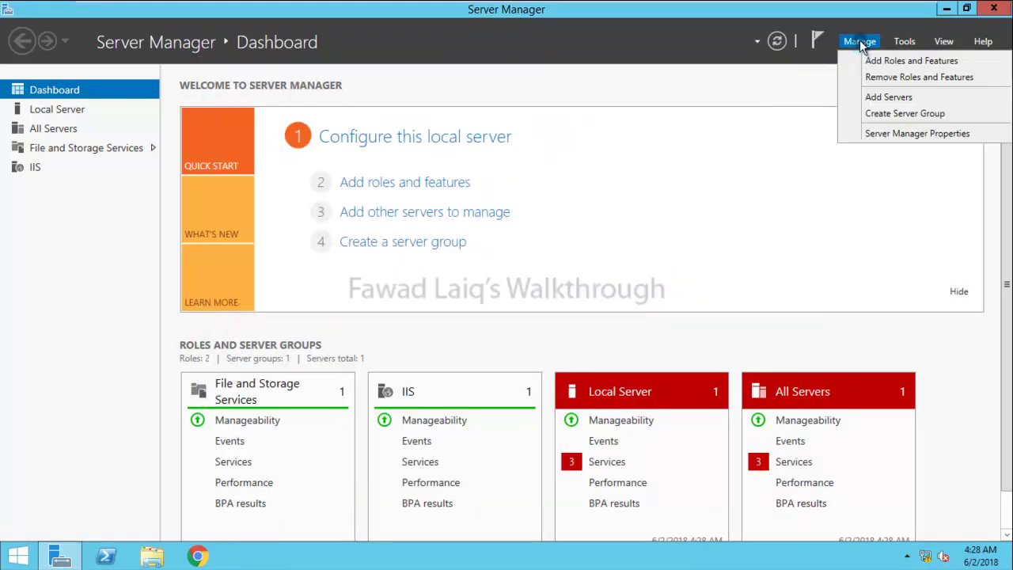
click(912, 133)
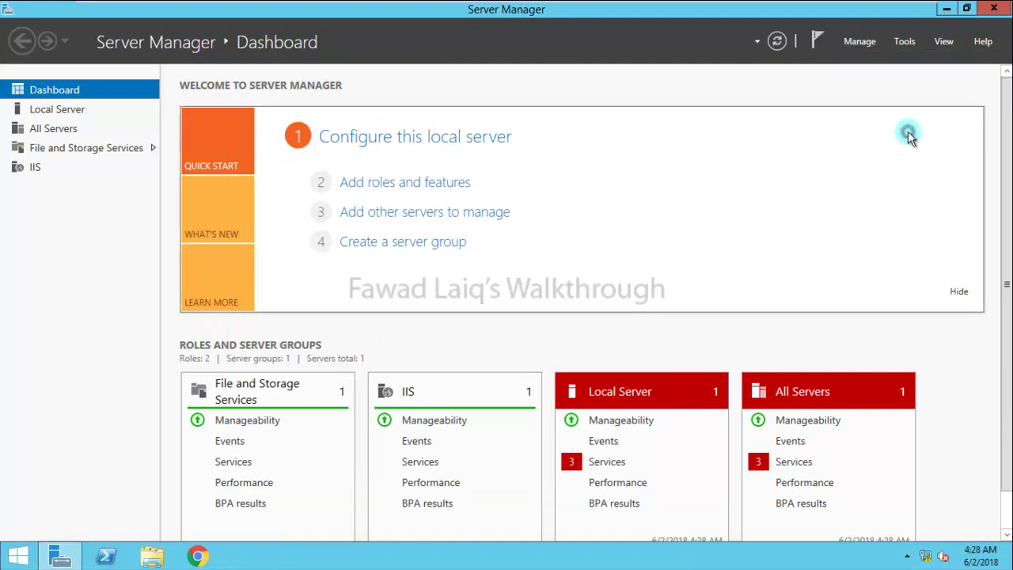
click(336, 306)
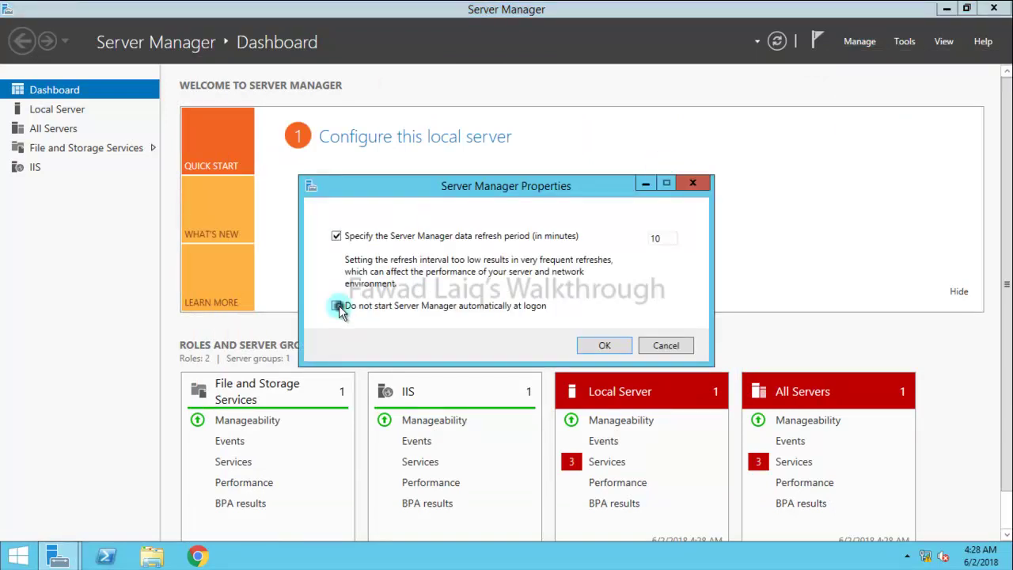
click(605, 346)
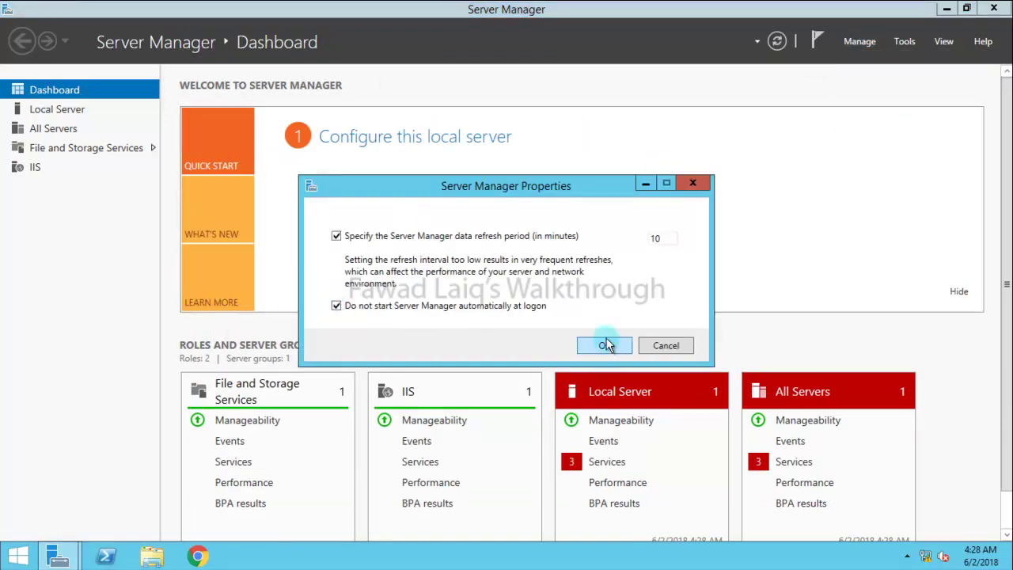
Close Server Manager, view System info for AppSrv-wug in workgroup LAB, then open Control Panel
click(996, 10)
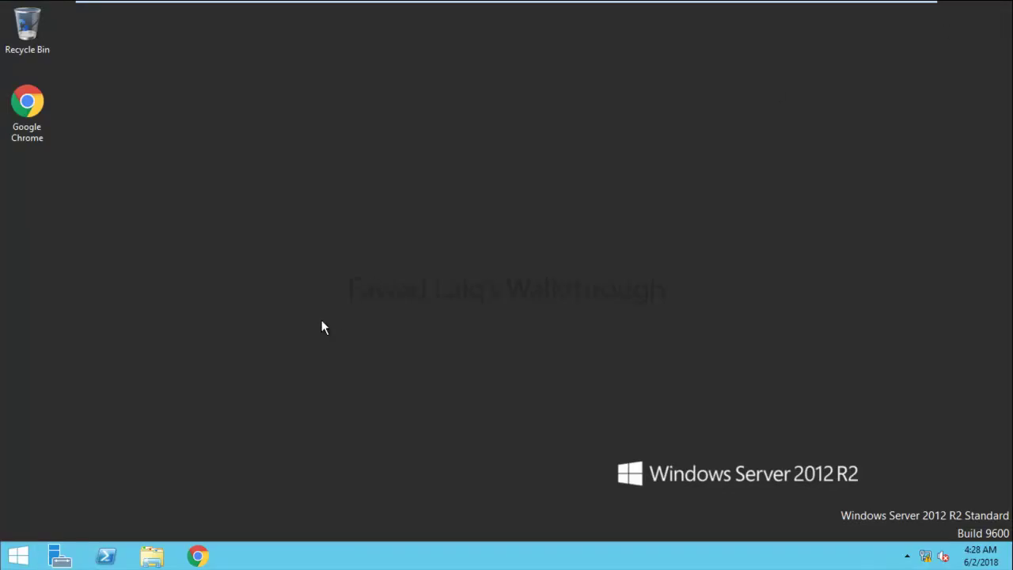
right_click(16, 559)
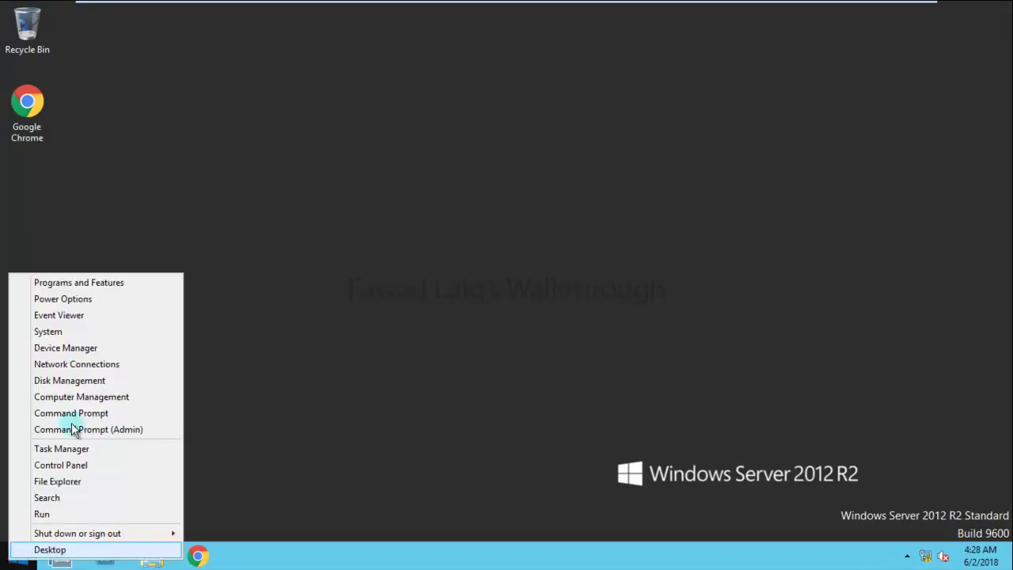
click(90, 334)
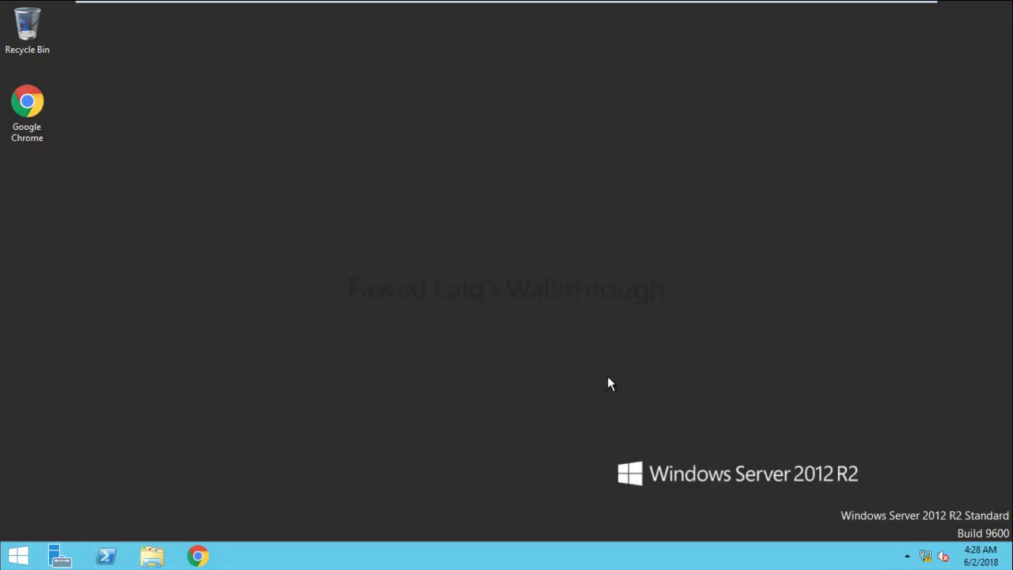
right_click(25, 557)
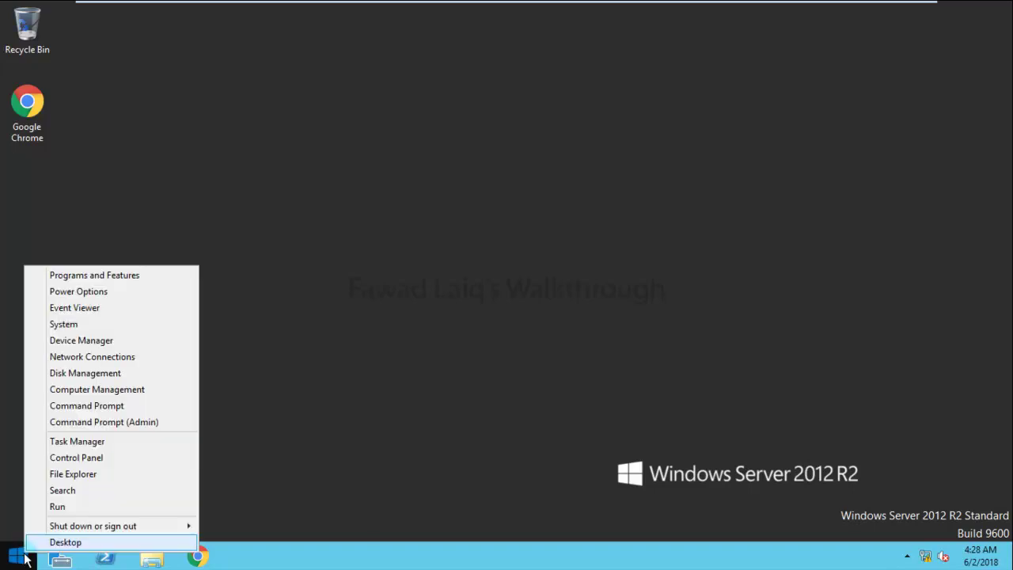
click(89, 462)
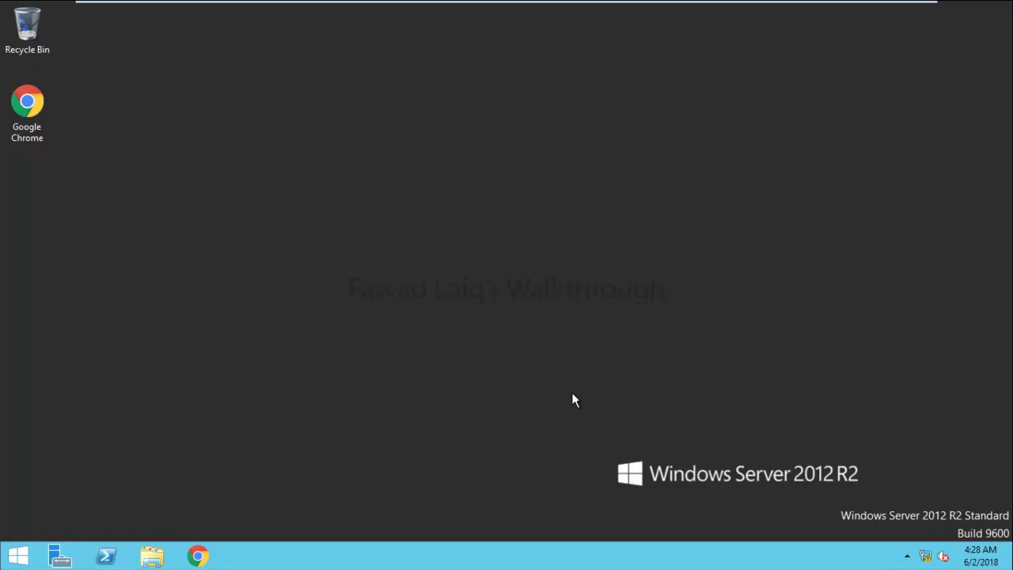
Review the 17 installed programs in Programs and Features, then close the list
key(super+Pause)
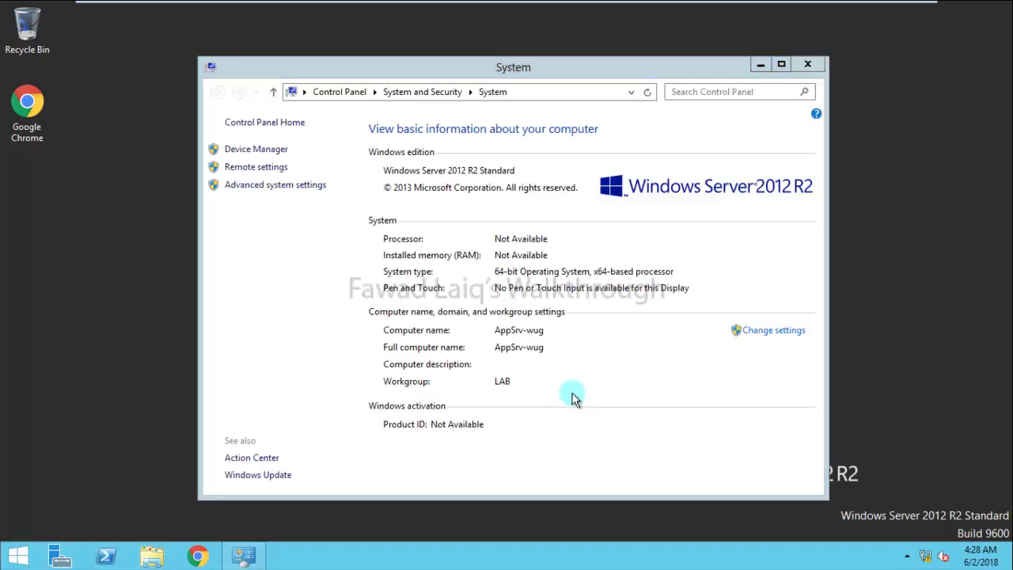
key(super+x)
key(p)
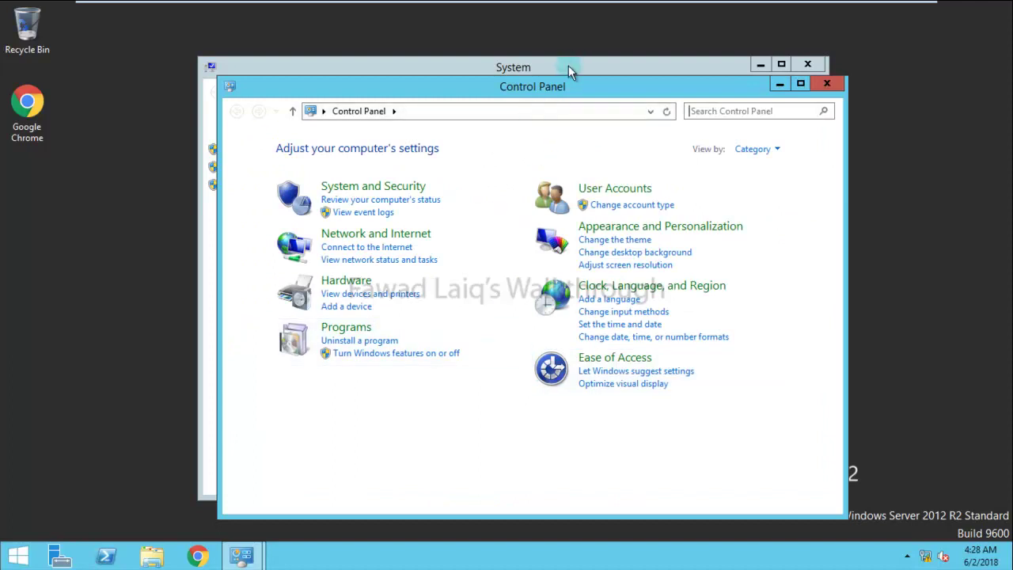
click(366, 341)
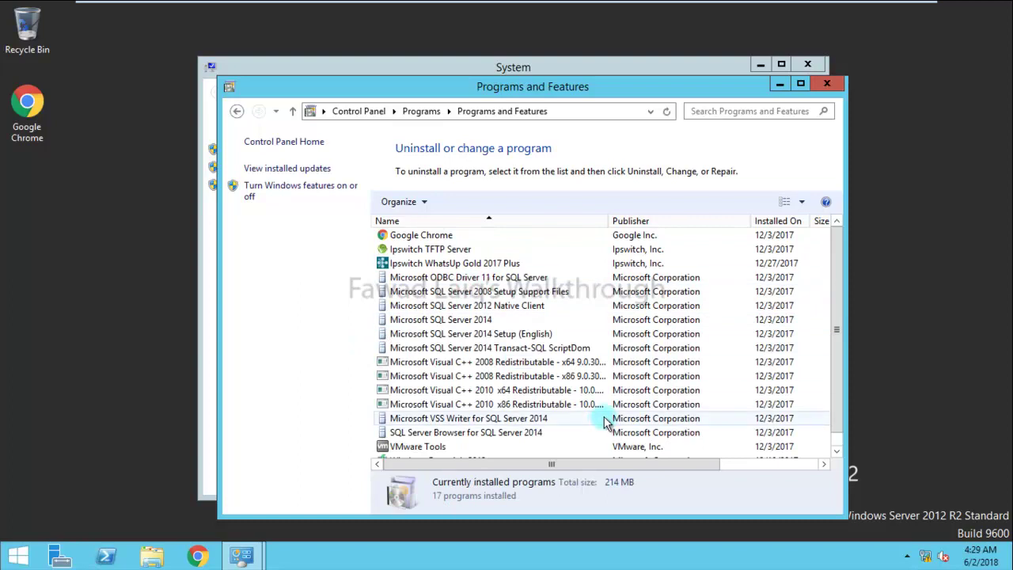
click(827, 84)
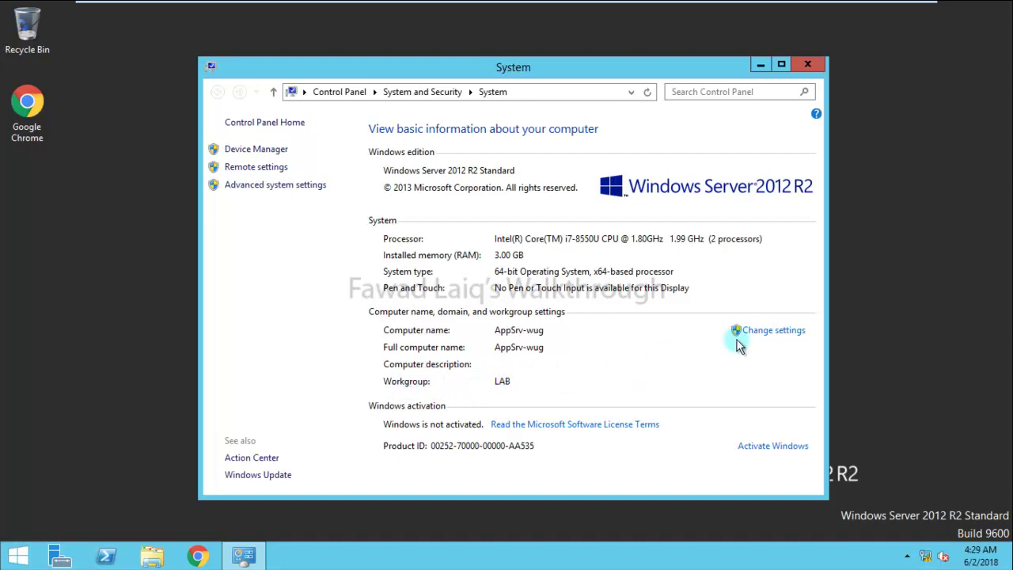
Open the computer name change dialog and switch membership from Workgroup to Domain
click(772, 332)
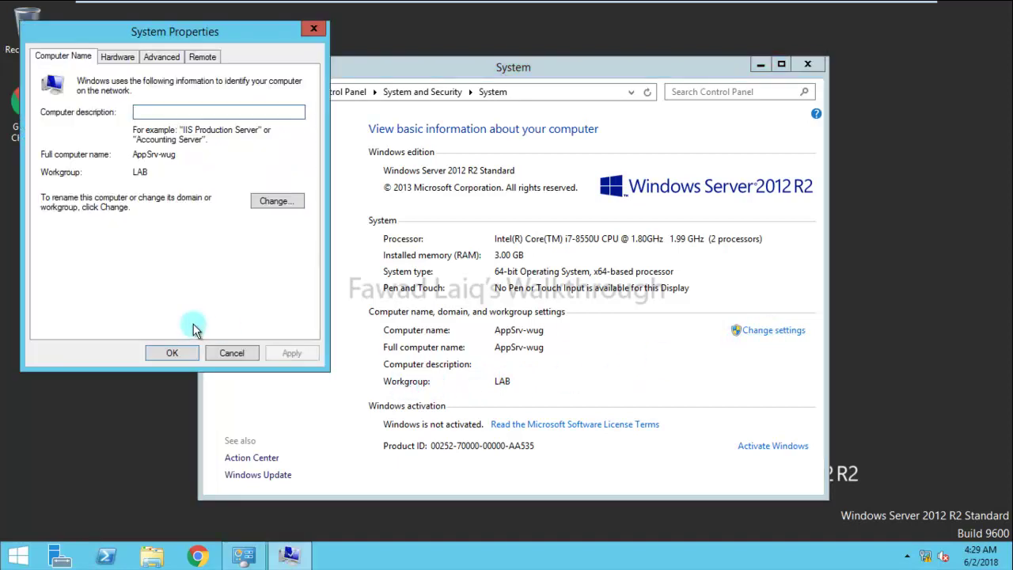
click(278, 203)
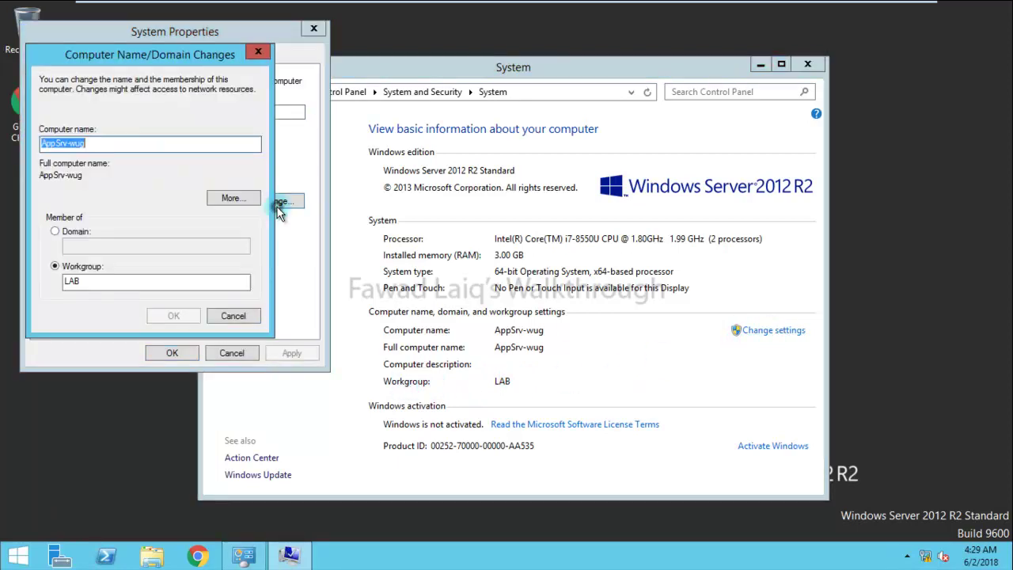
click(57, 234)
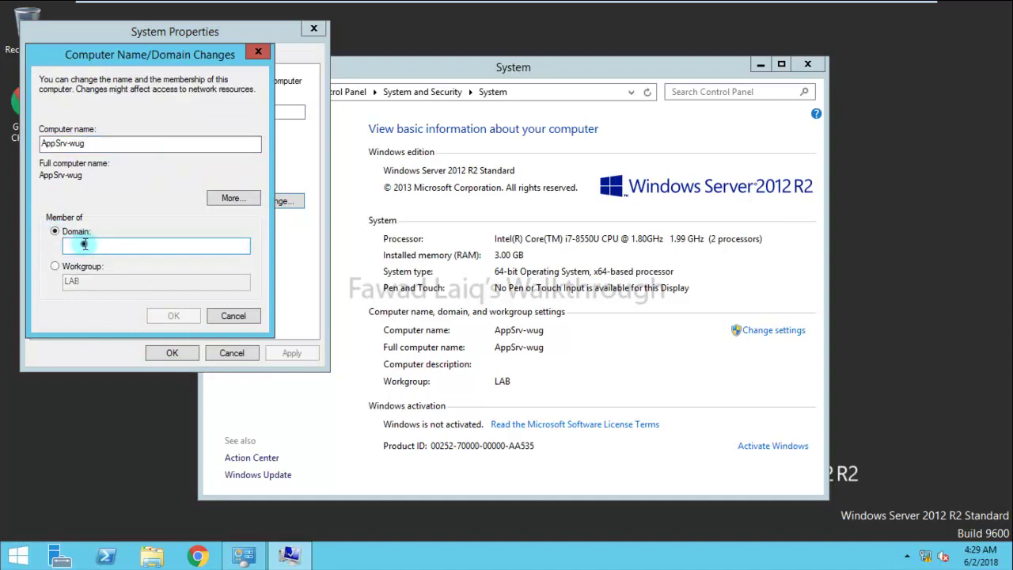